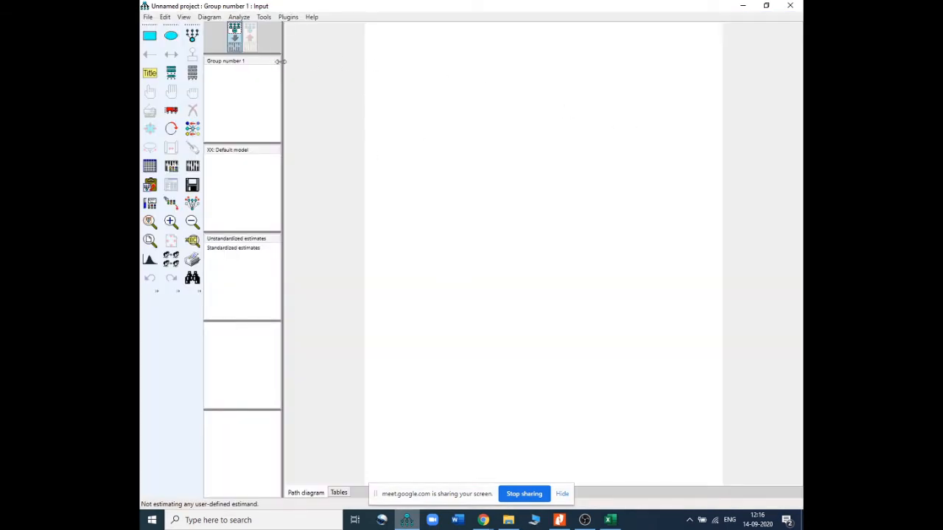
Draw an observed-variable rectangle near the top of the canvas
click(148, 39)
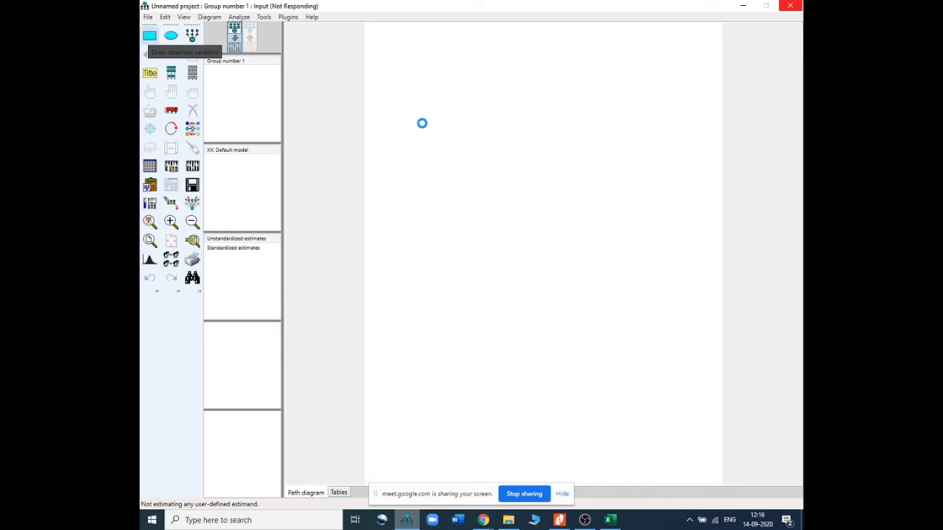
double_click(432, 86)
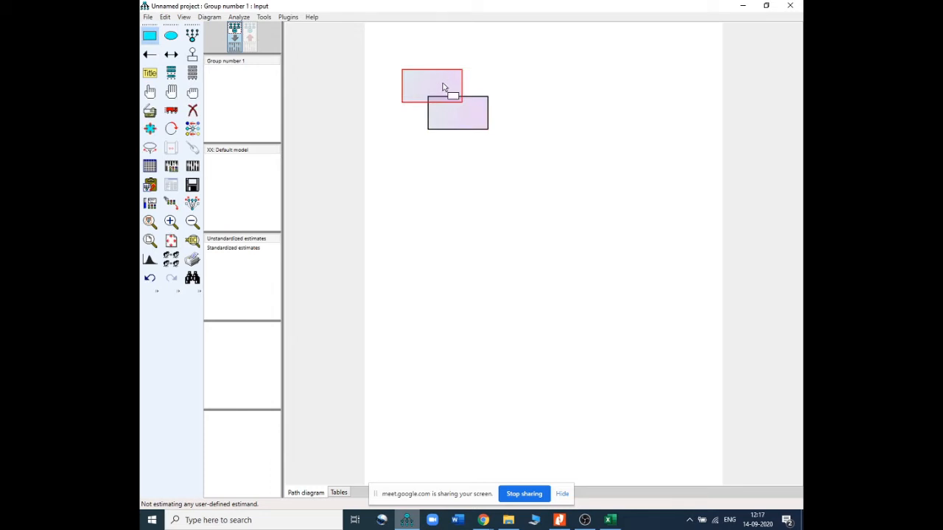
Draw a tall rectangle and undo it along with the overlapping extra rectangle
drag(423, 84, 449, 164)
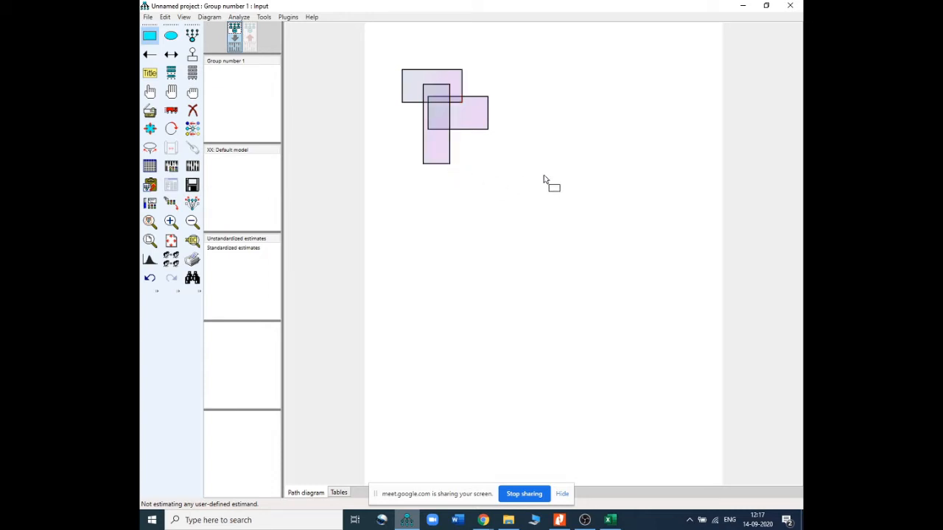
key(ctrl+z)
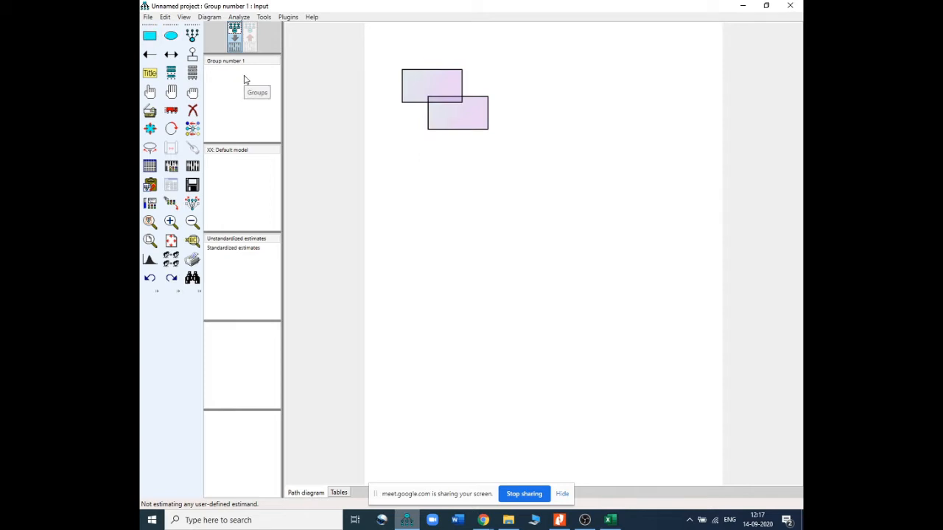
key(ctrl+z)
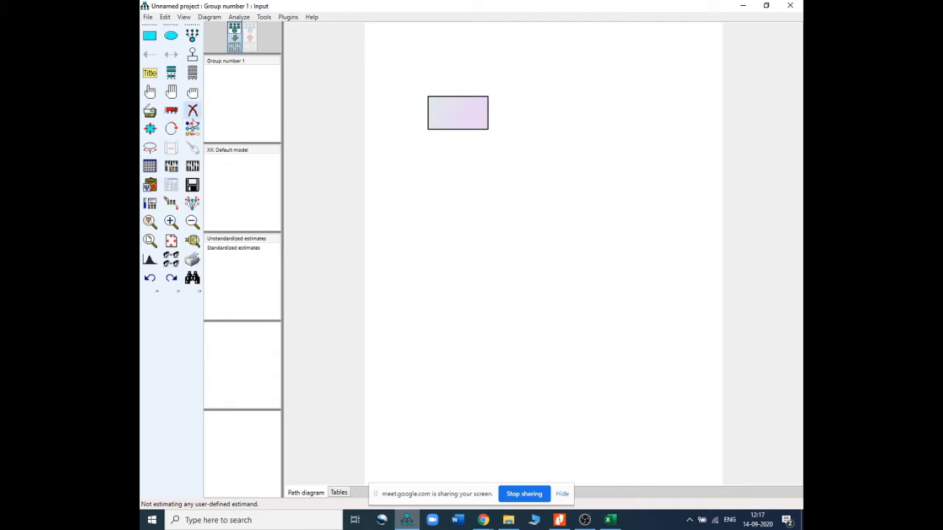
Duplicate the rectangle twice below it and once to its right
click(150, 111)
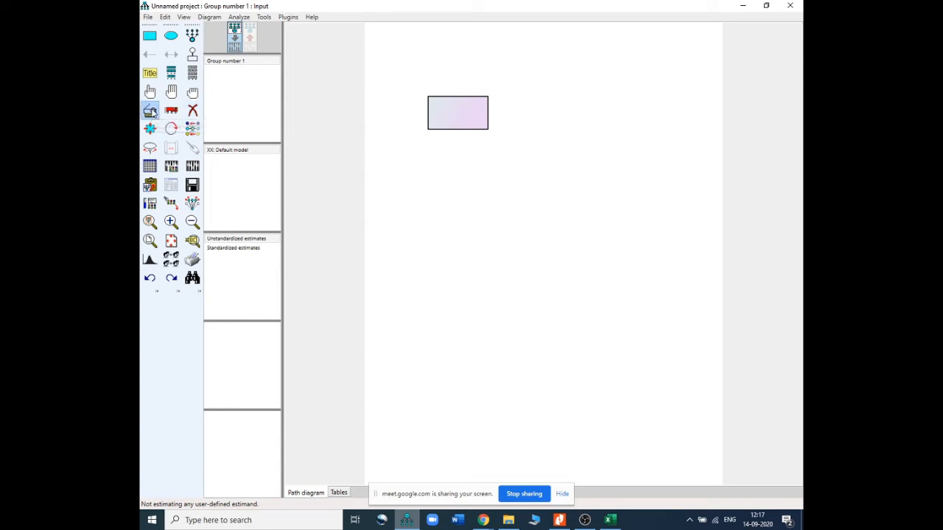
drag(469, 119, 465, 234)
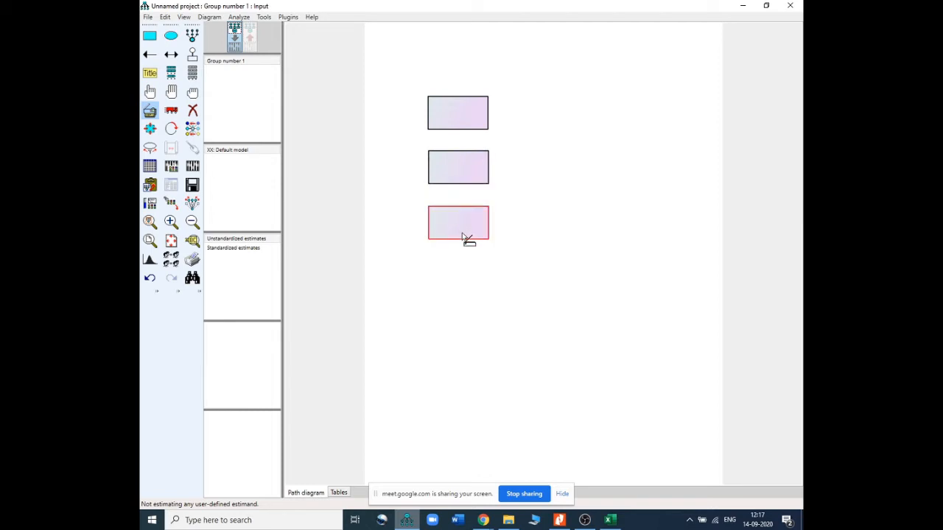
drag(470, 123, 593, 183)
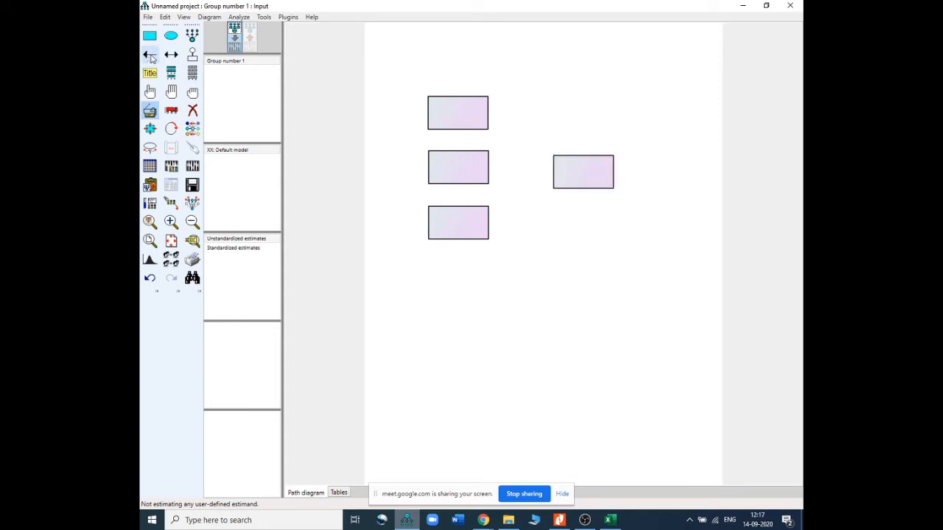
Draw single-headed arrows from each of the three left rectangles to the right rectangle
click(151, 55)
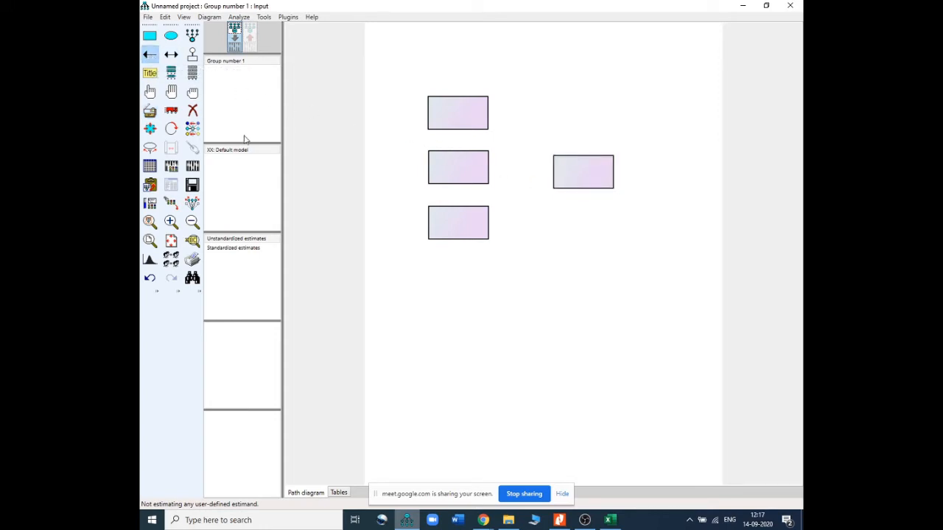
click(150, 56)
drag(483, 110, 585, 163)
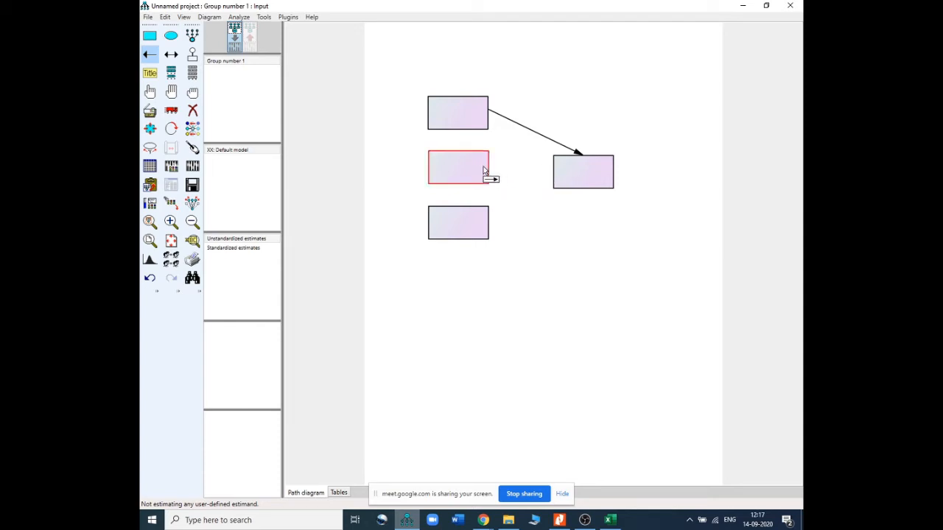
drag(486, 172, 561, 182)
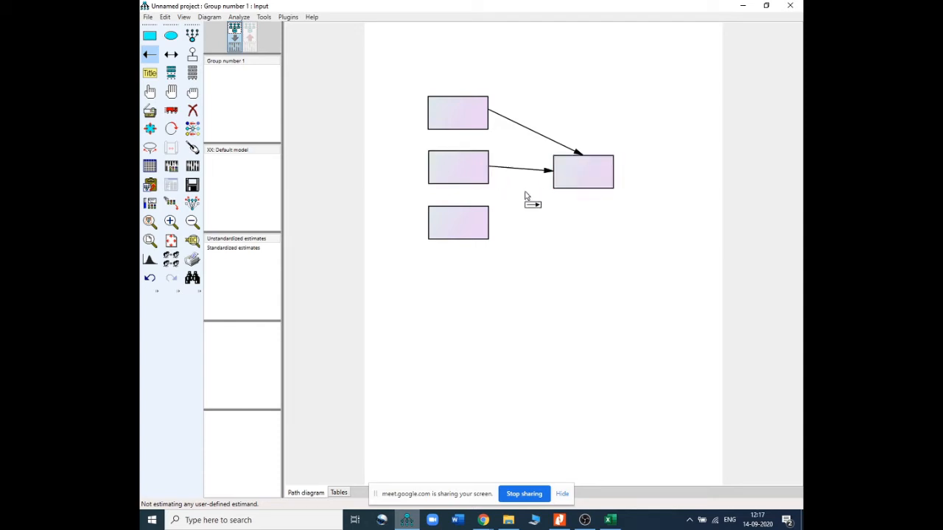
drag(483, 232, 583, 194)
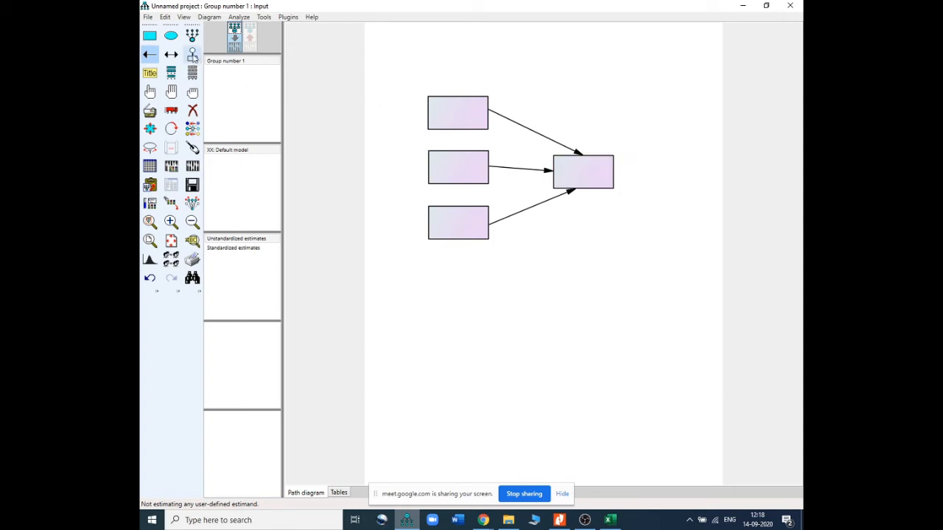
Add a unique error variable to the right rectangle and rotate it to sit on its right side
click(192, 55)
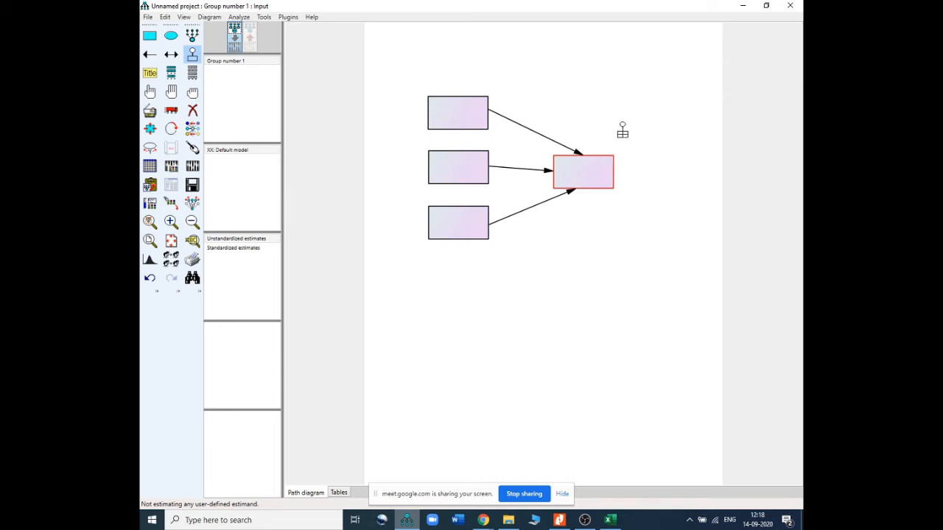
click(589, 168)
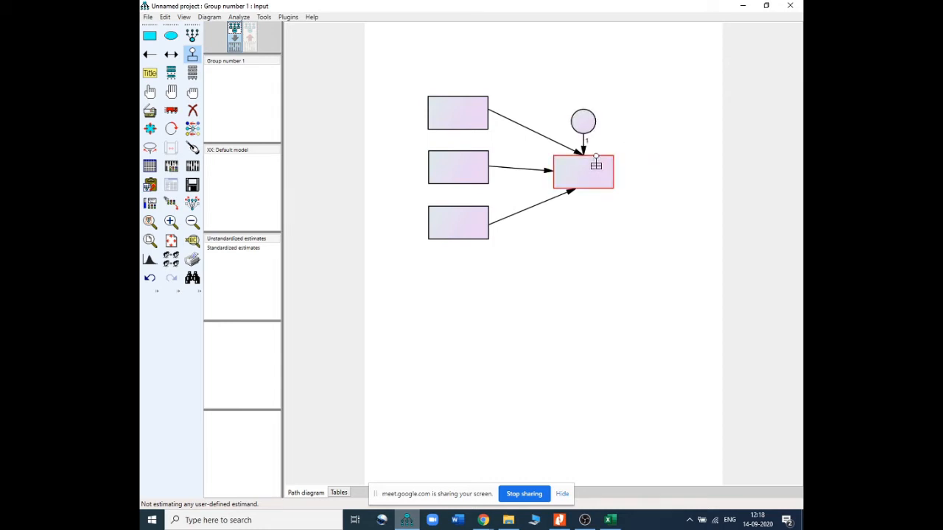
click(596, 165)
click(603, 163)
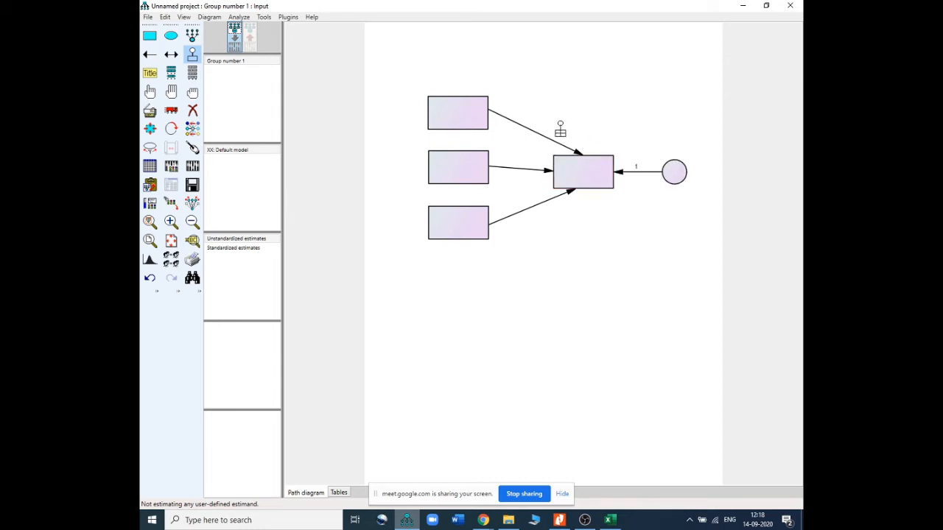
Draw double-headed covariance arrows connecting the three left rectangles with each other
click(192, 55)
click(171, 56)
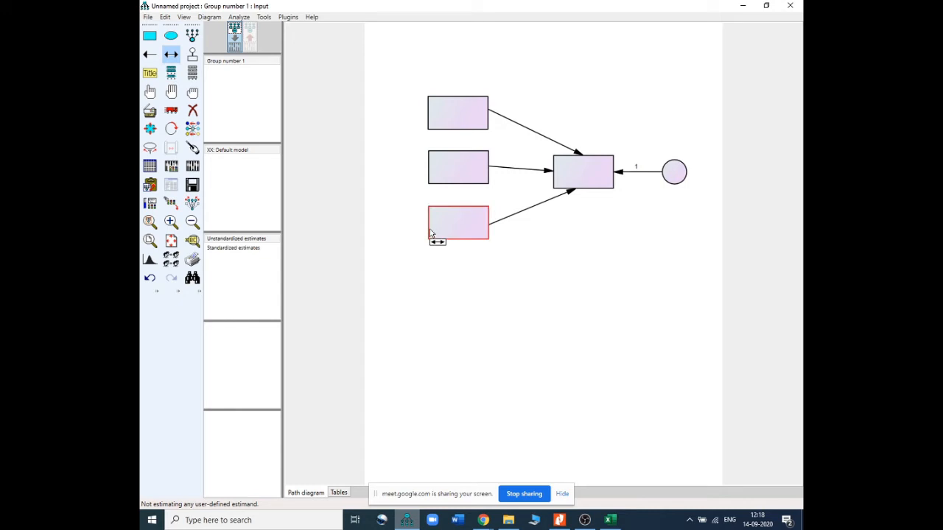
drag(431, 217, 430, 120)
drag(432, 230, 433, 110)
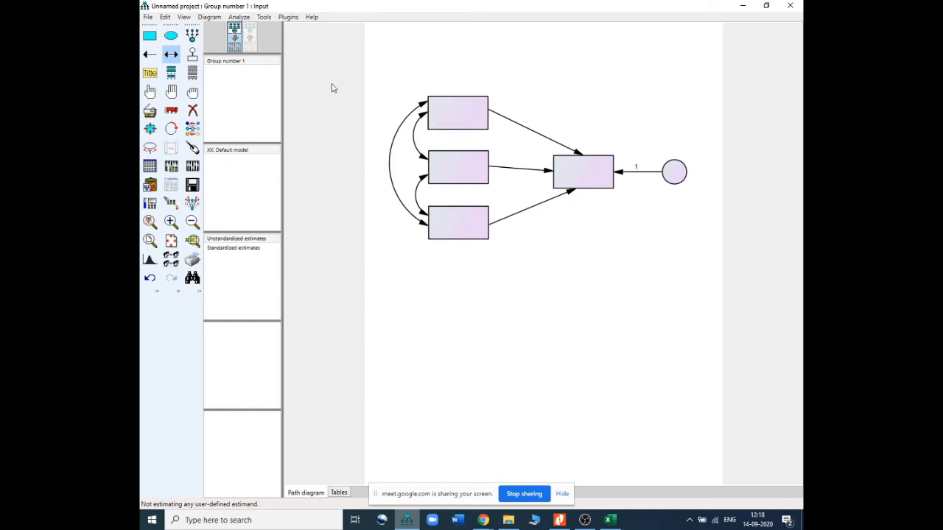
click(171, 58)
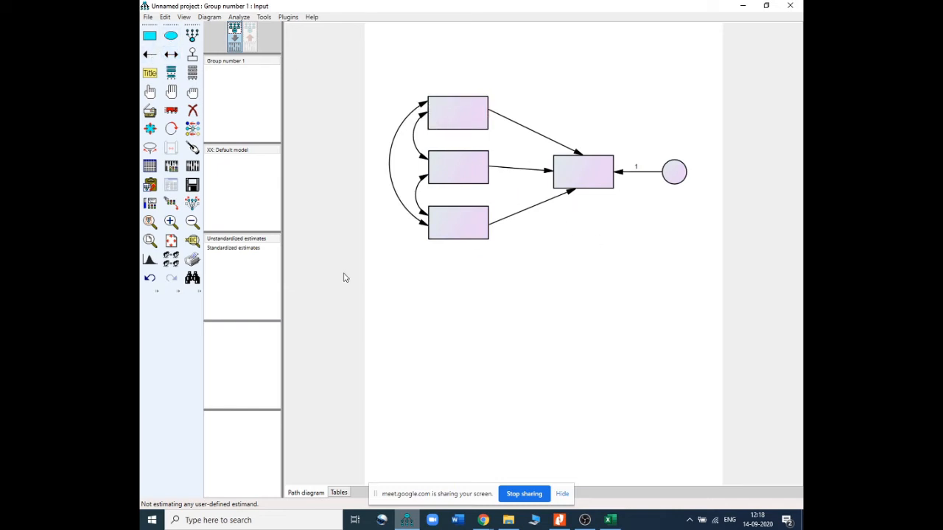
Select UserGuide.xls in the Micro Teaching folder as the data file for the group
click(150, 167)
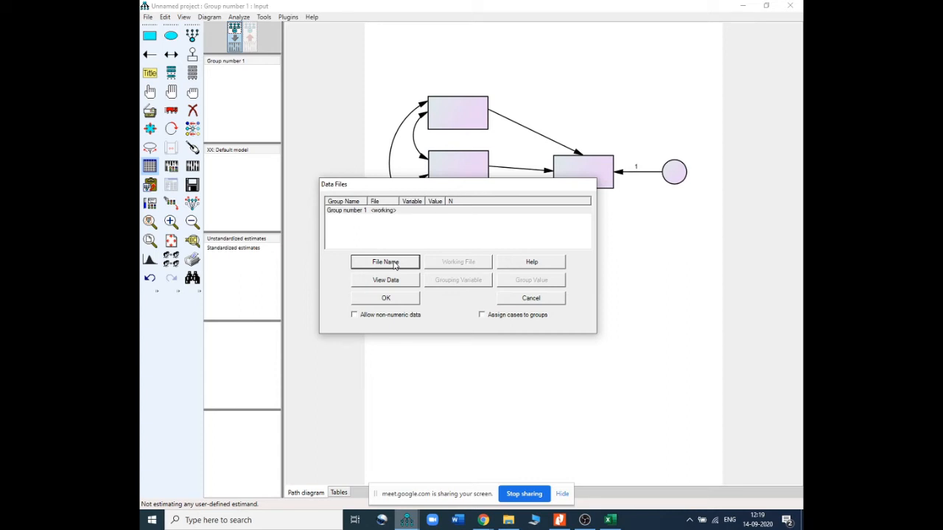
click(394, 263)
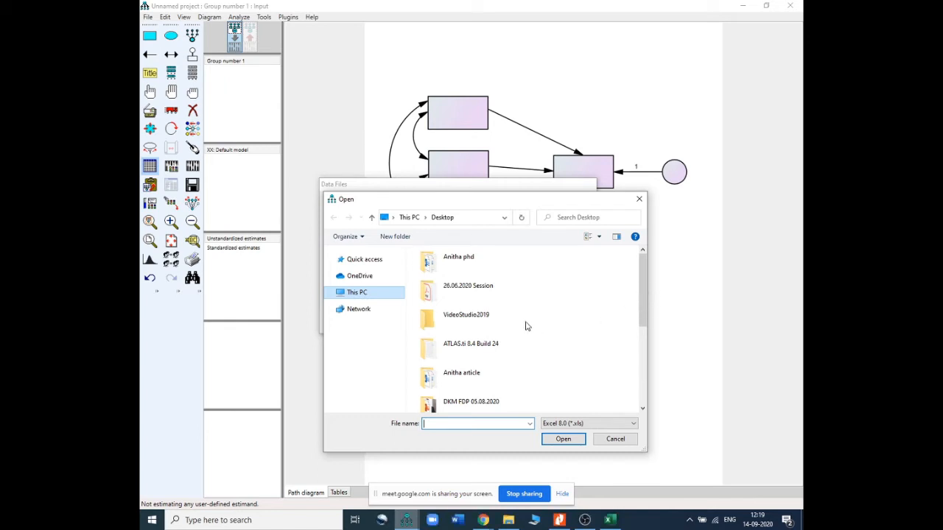
click(643, 349)
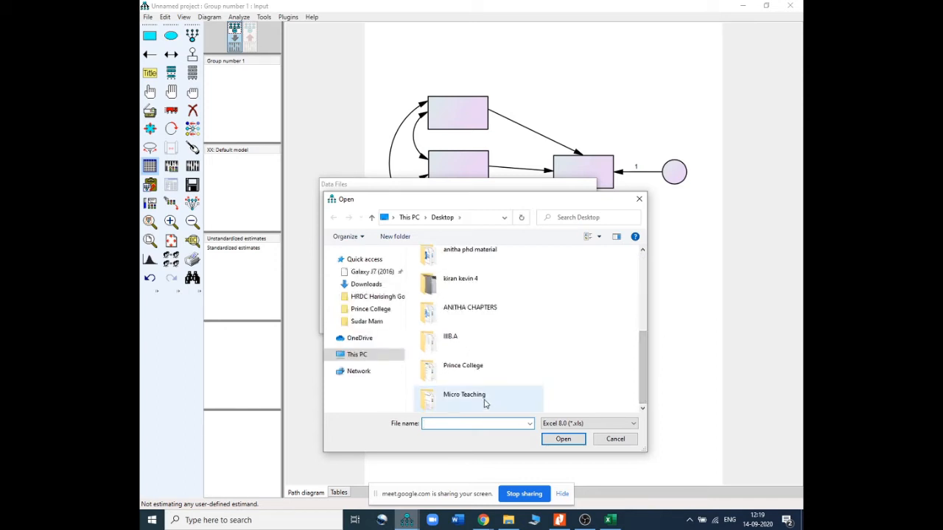
click(485, 403)
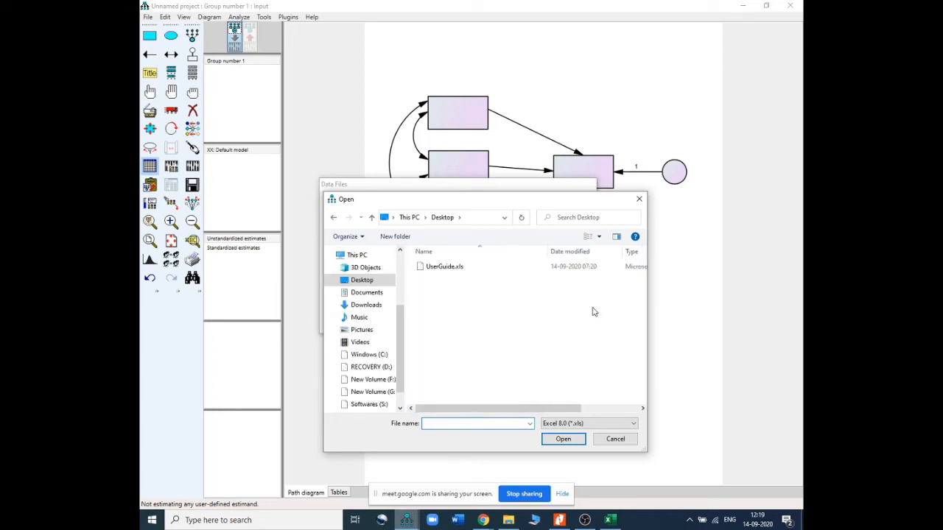
click(444, 268)
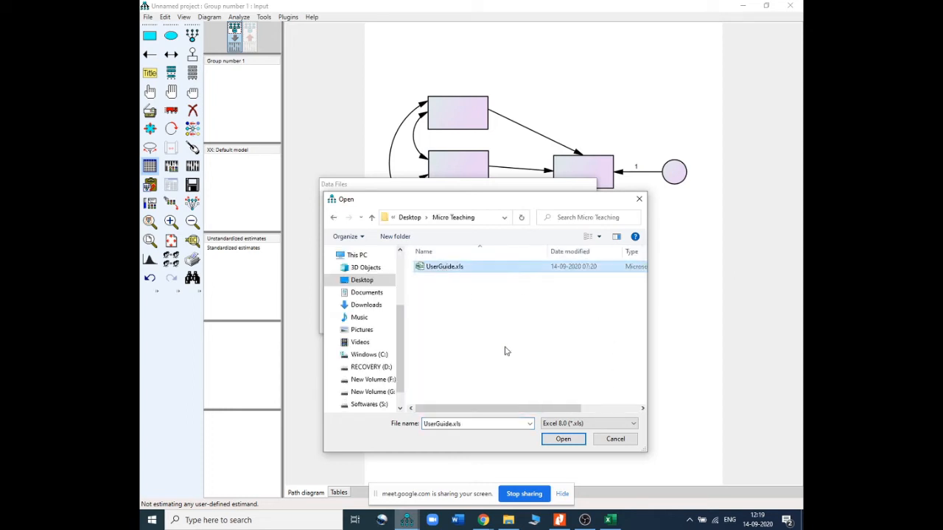
click(560, 440)
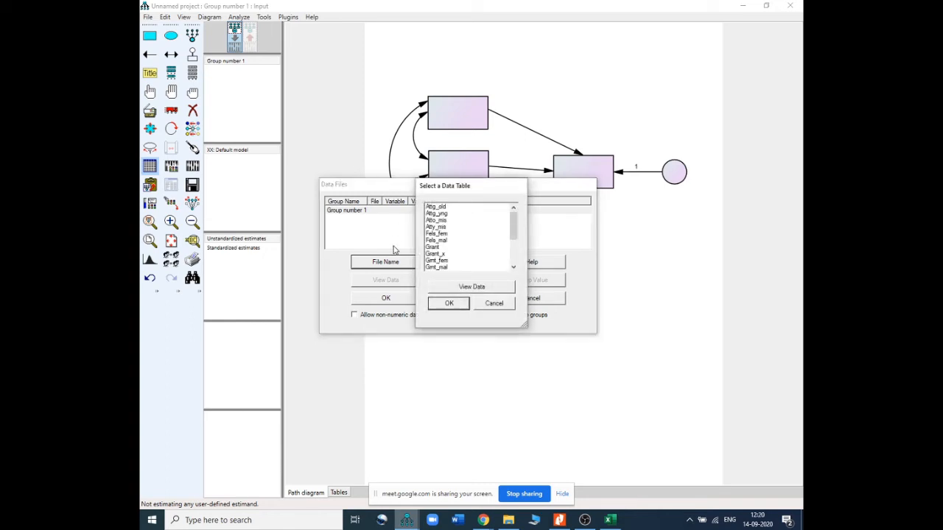
Choose the Warren5v data table and confirm the data file selection
click(513, 267)
click(513, 267)
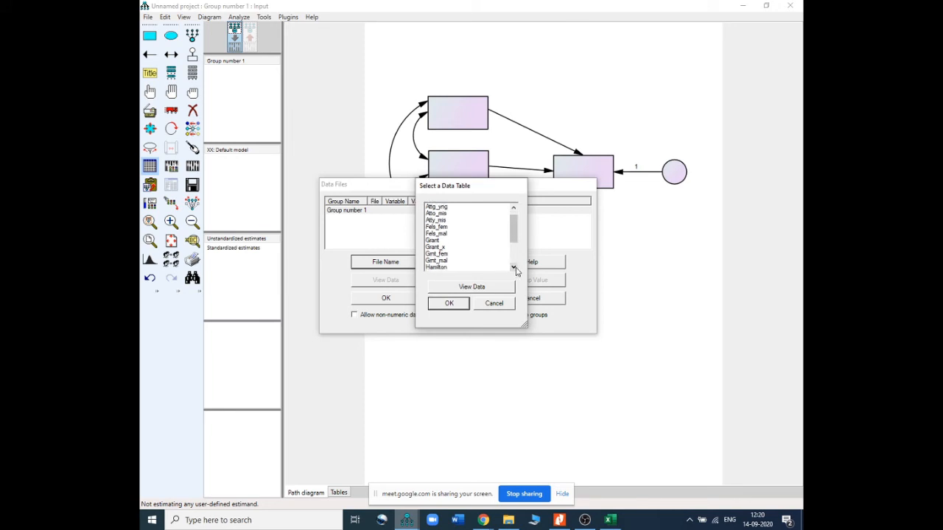
click(513, 266)
click(513, 267)
click(514, 266)
click(513, 266)
click(514, 267)
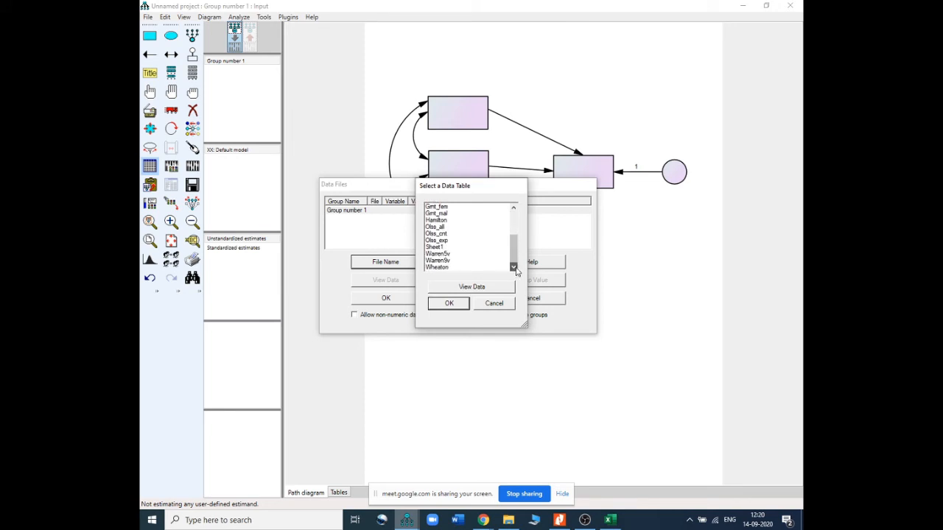
click(447, 254)
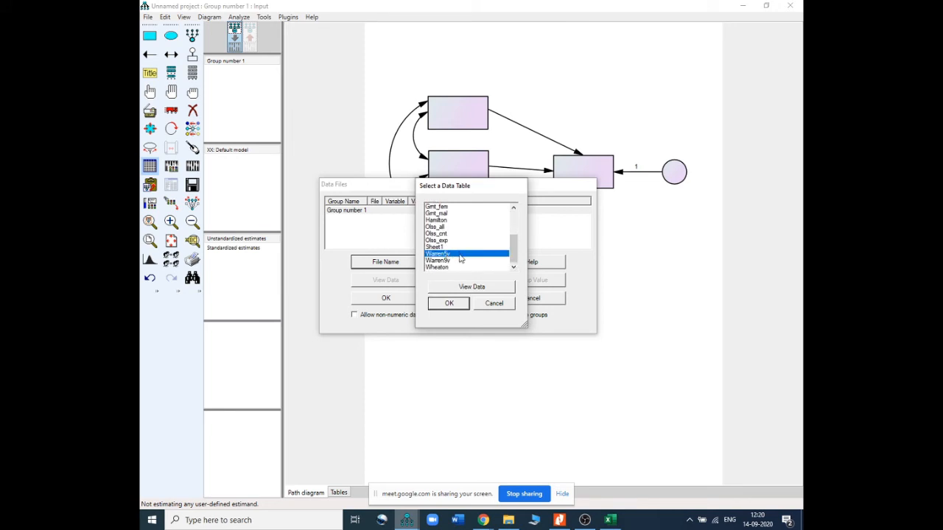
click(462, 305)
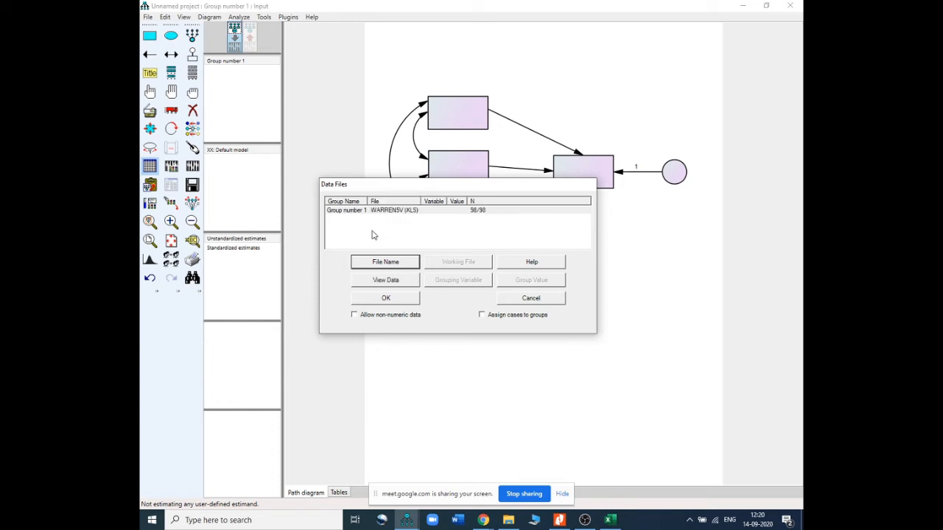
click(385, 300)
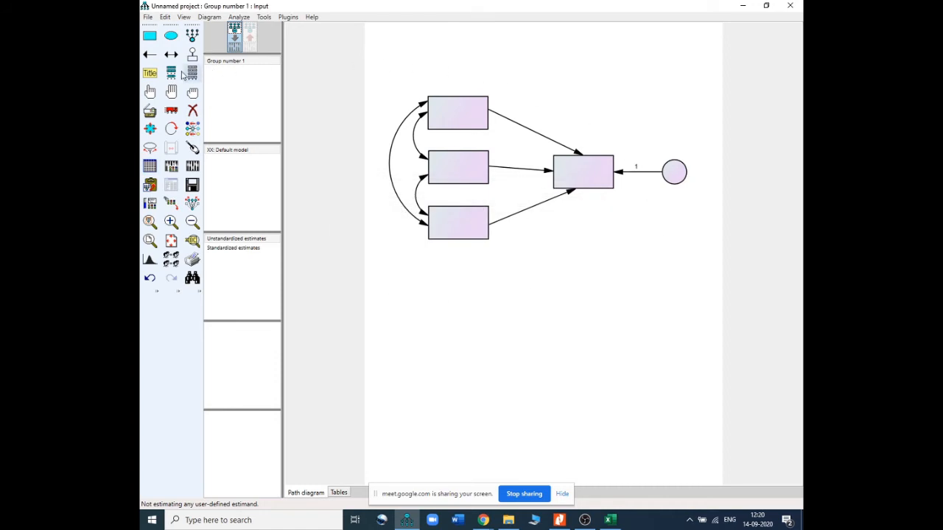
Open the list of variables in the data set
click(171, 73)
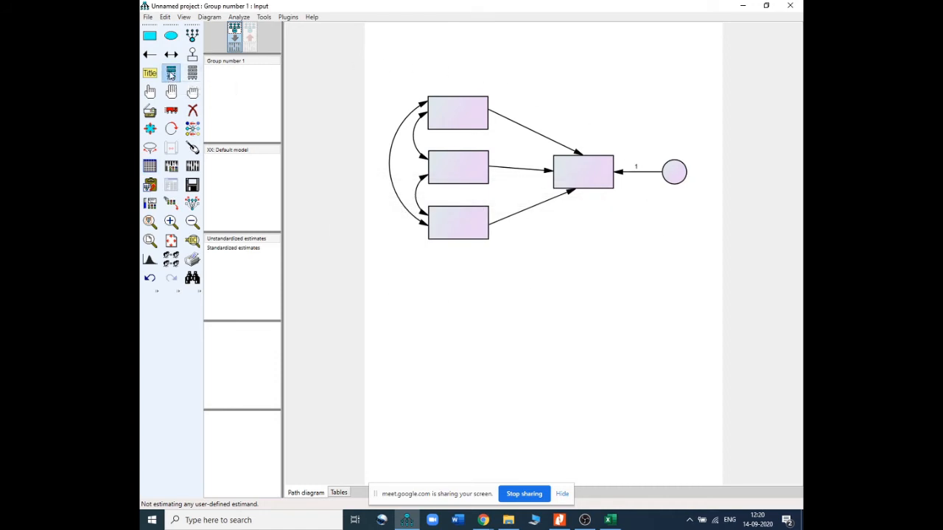
click(413, 97)
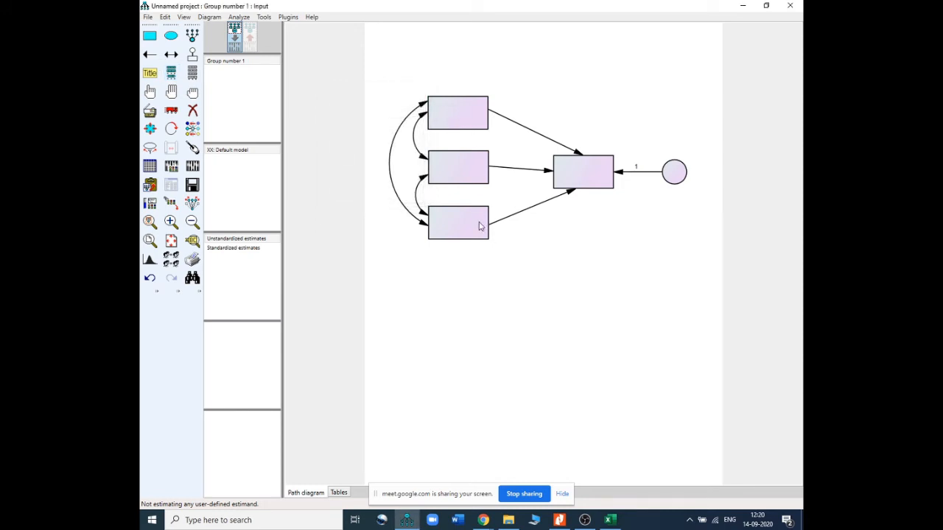
click(194, 72)
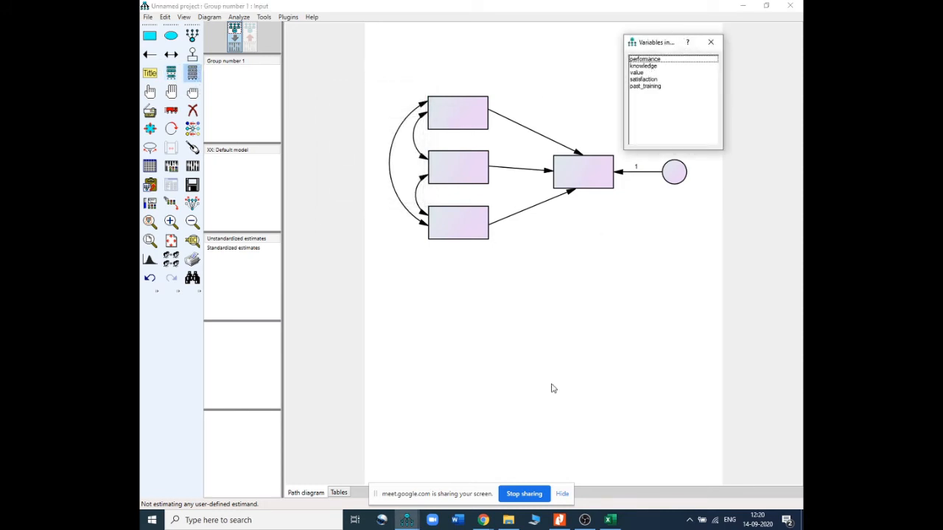
Review the reference path diagram in the PDF and return to the modelling window
click(559, 520)
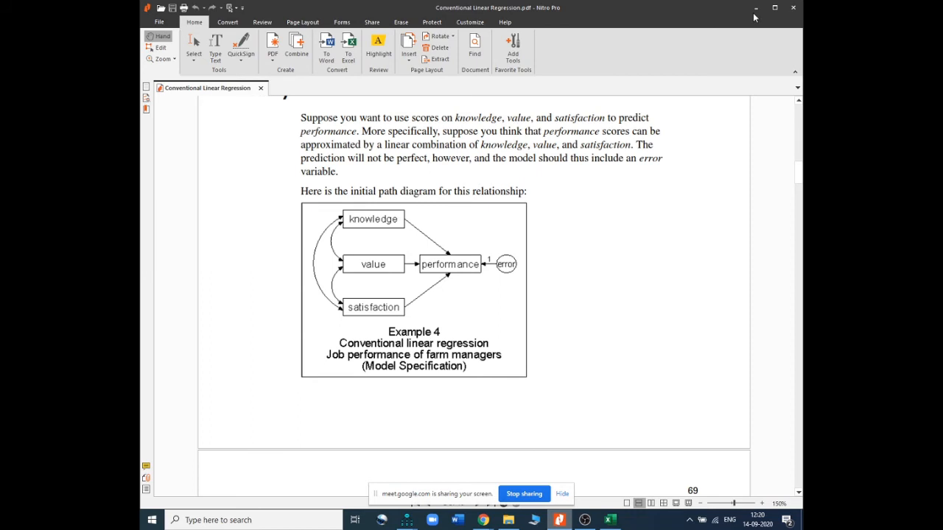
click(408, 520)
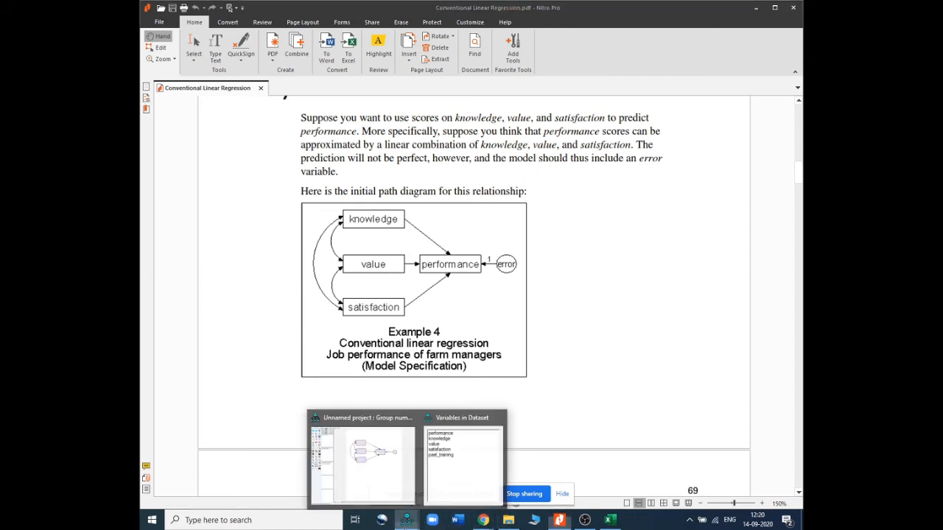
click(401, 483)
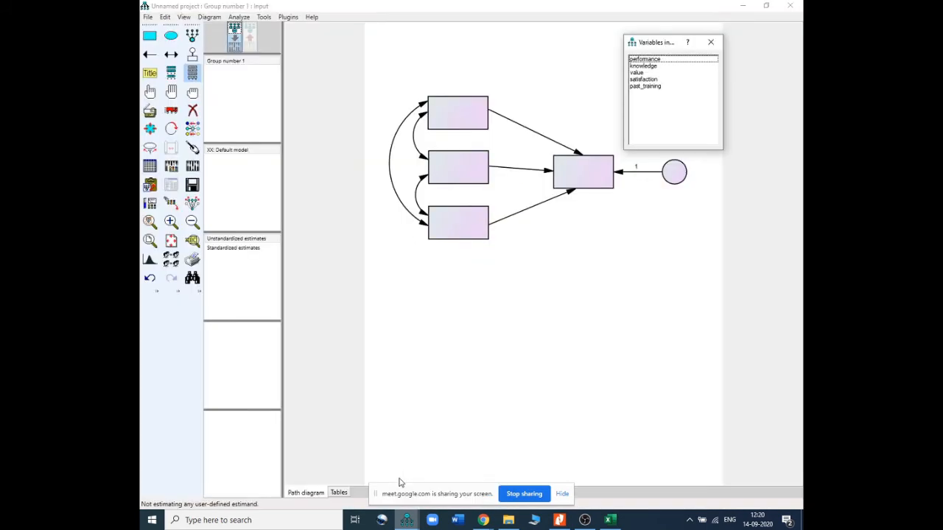
Assign the knowledge, value and satisfaction variables from the data set to the three predictor rectangles
click(647, 66)
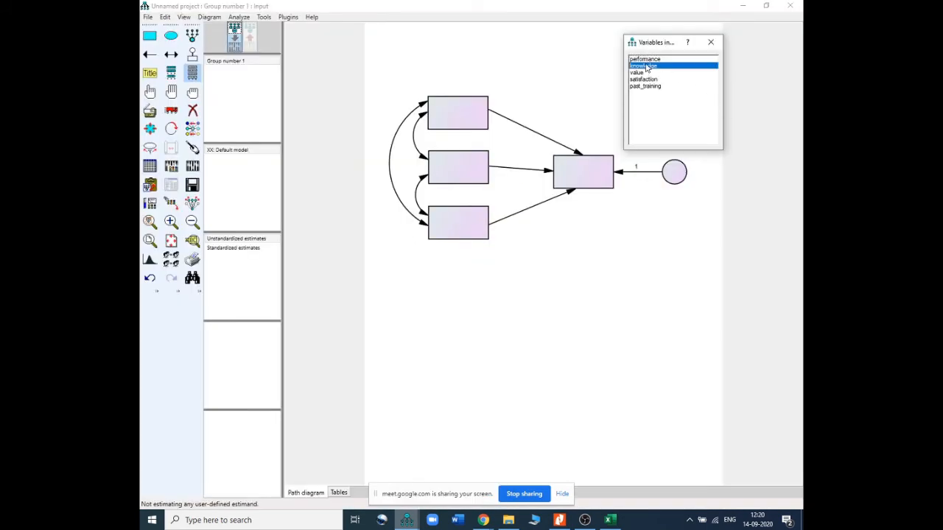
drag(645, 69, 473, 122)
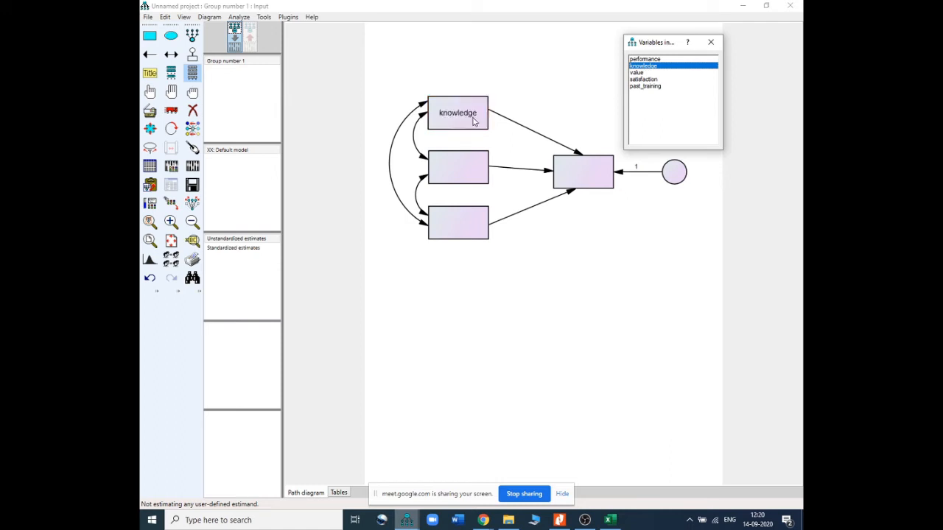
click(637, 73)
drag(637, 74, 463, 170)
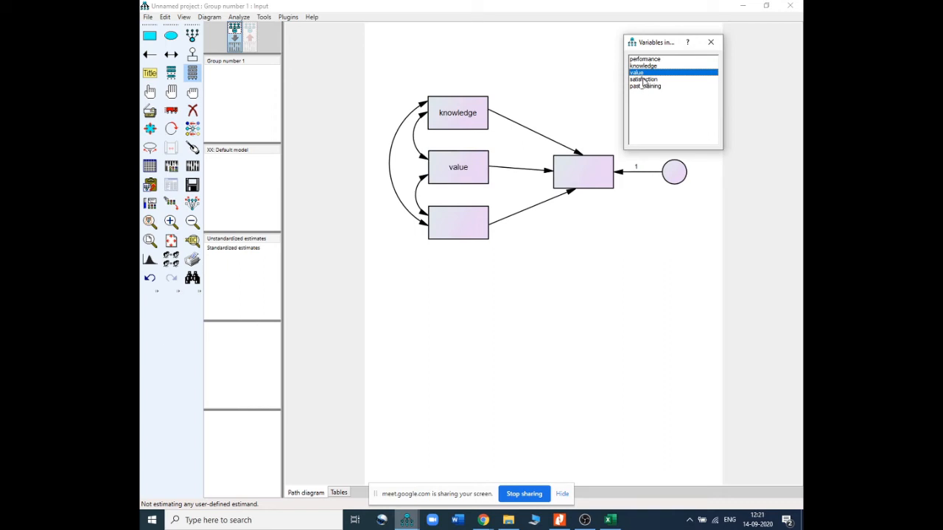
drag(643, 83, 455, 222)
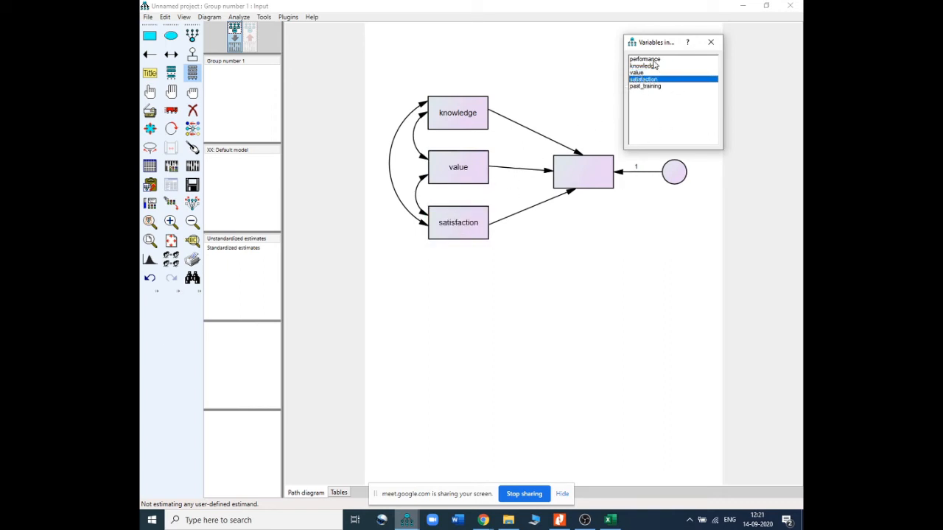
Assign the performance variable to the outcome rectangle and move the variable list out of the way
click(651, 59)
drag(649, 63, 597, 172)
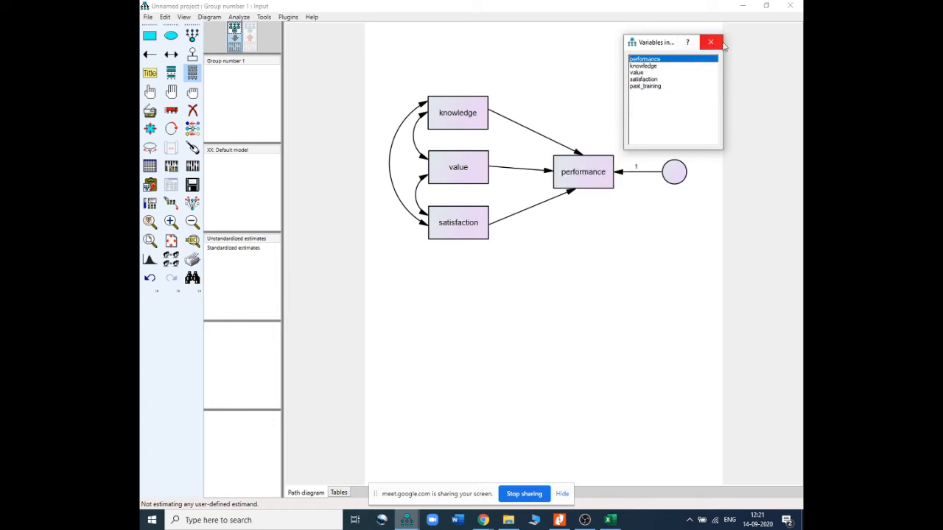
drag(662, 46, 734, 46)
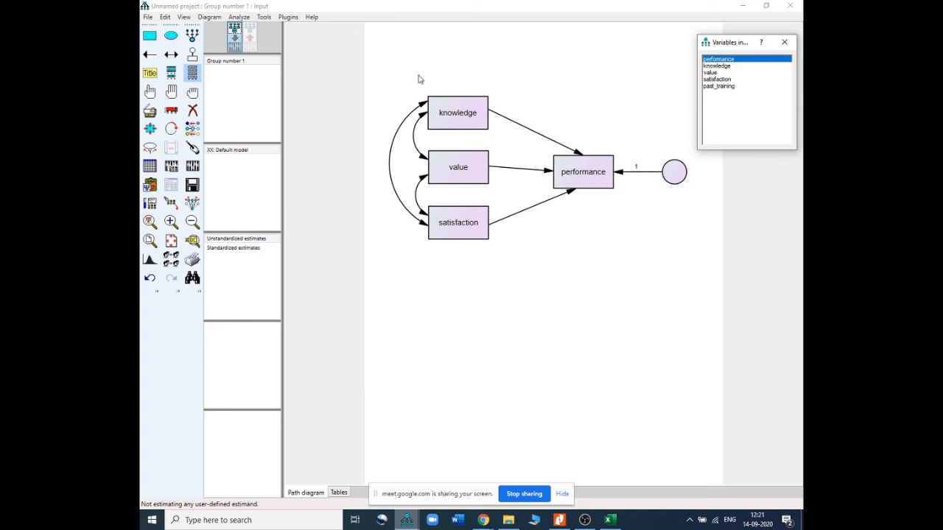
Name the unobserved error variable automatically with the Name Unobserved Variables plugin
click(284, 23)
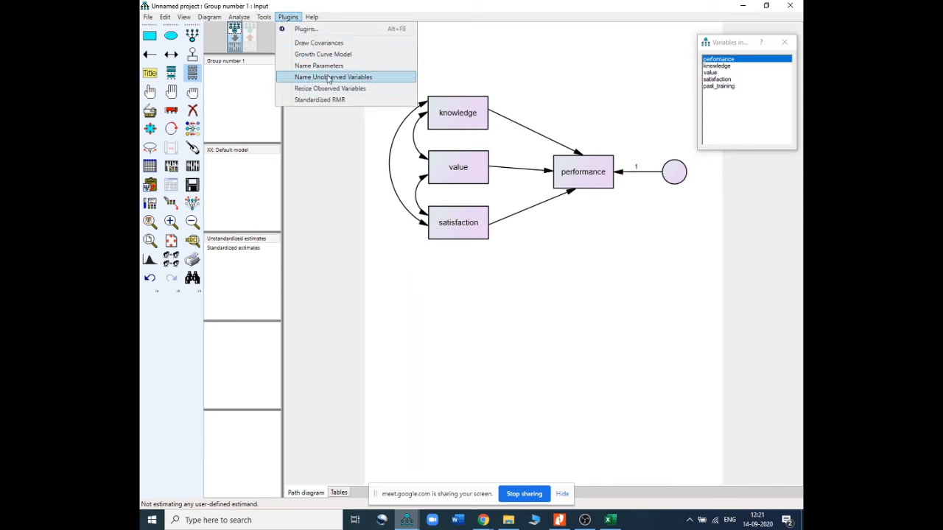
click(345, 79)
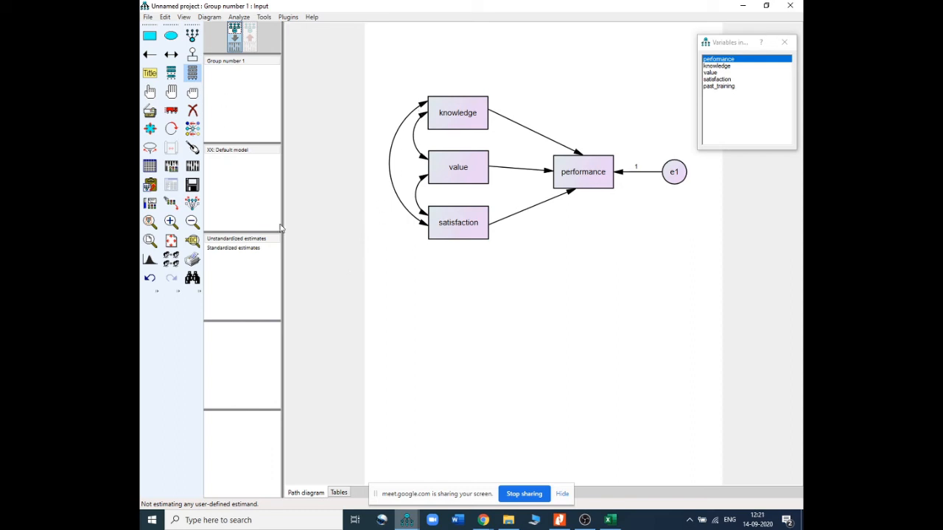
click(171, 169)
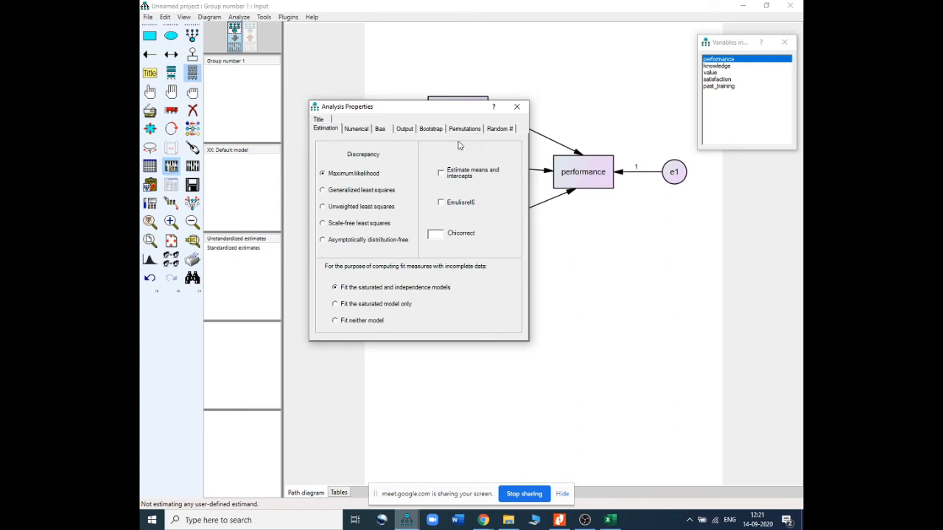
click(517, 107)
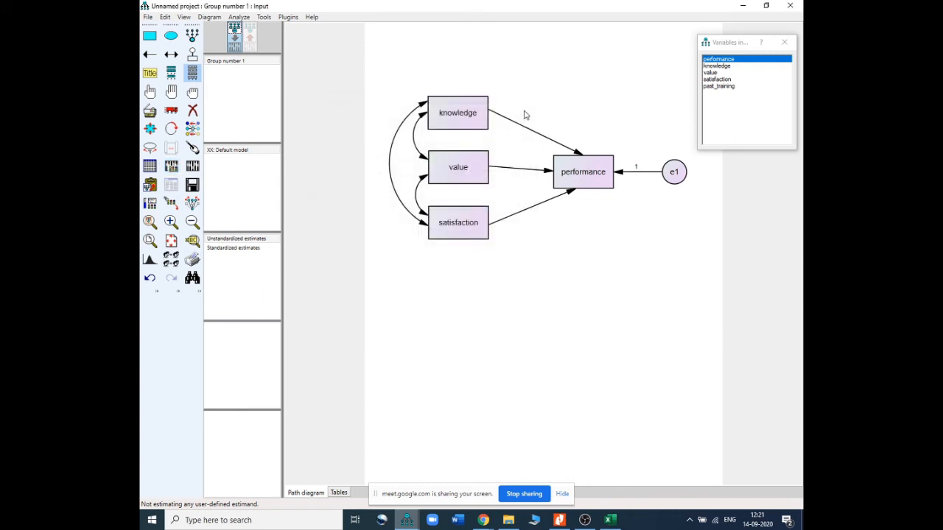
Save the model on the Desktop as micro1
click(148, 17)
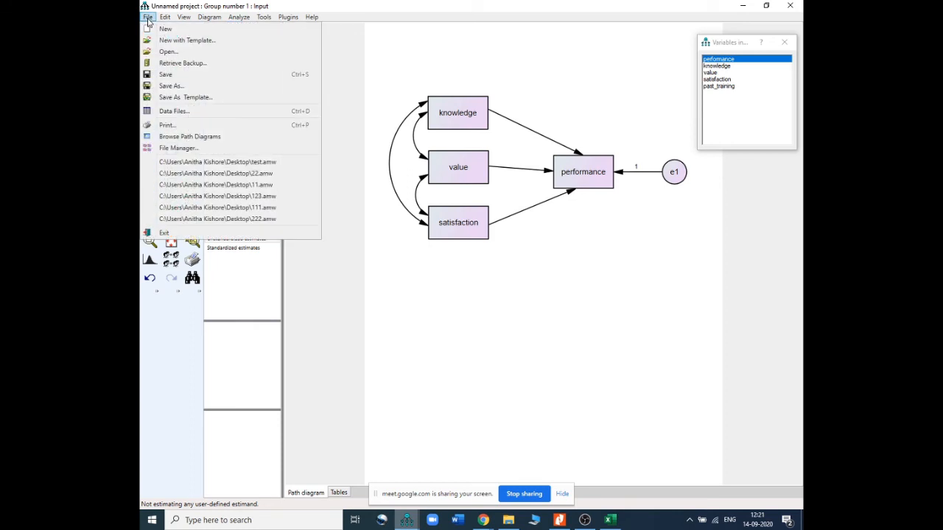
click(172, 86)
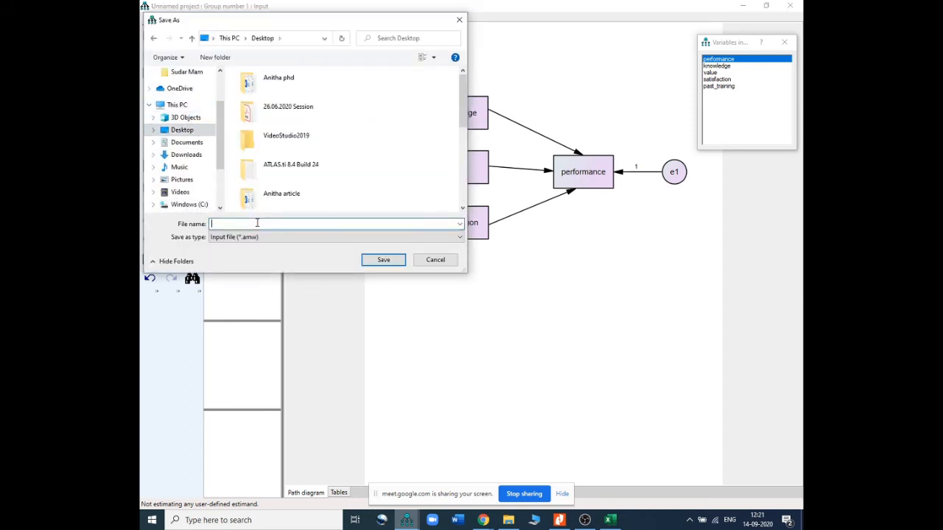
text(mic)
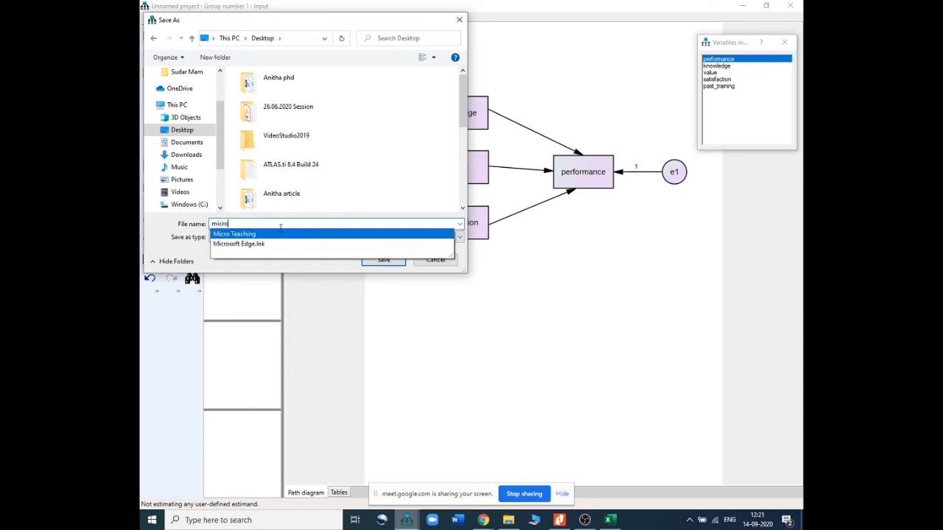
text(ro1)
click(383, 260)
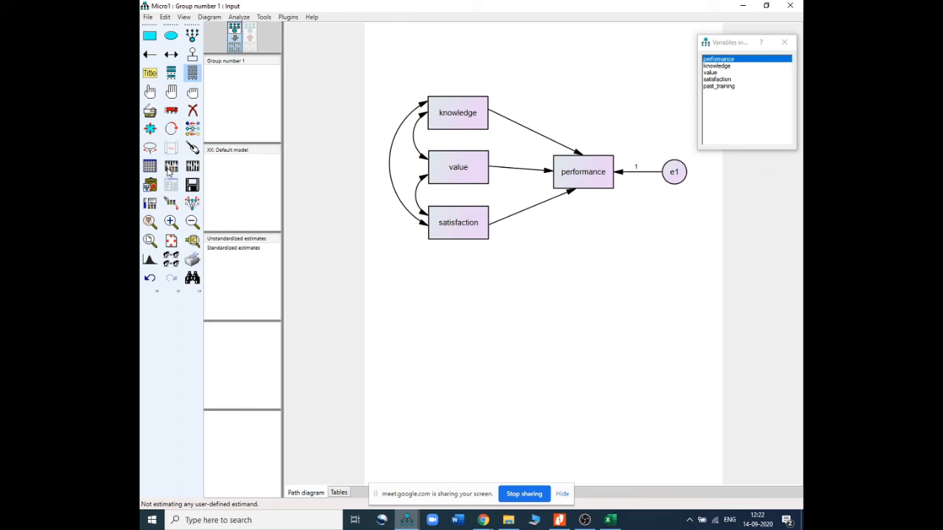
Calculate the estimates and show them on the output path diagram
click(168, 169)
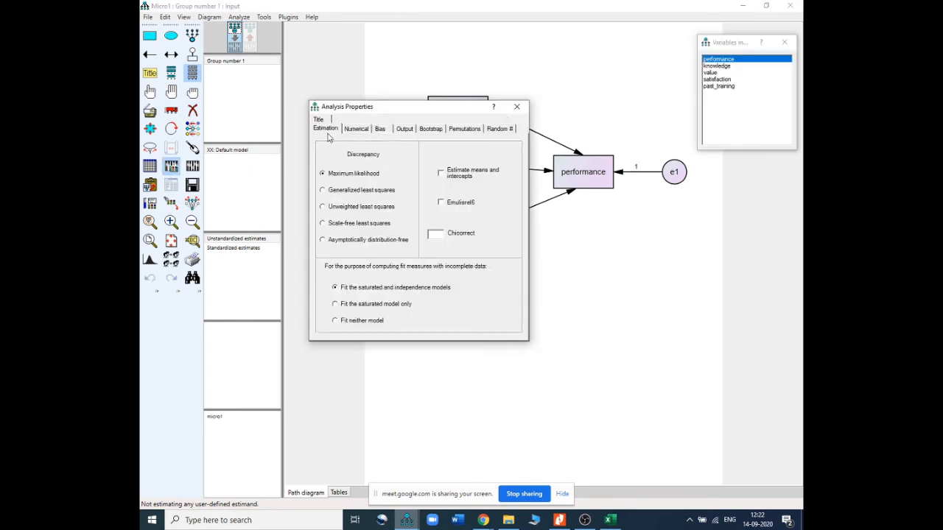
click(518, 107)
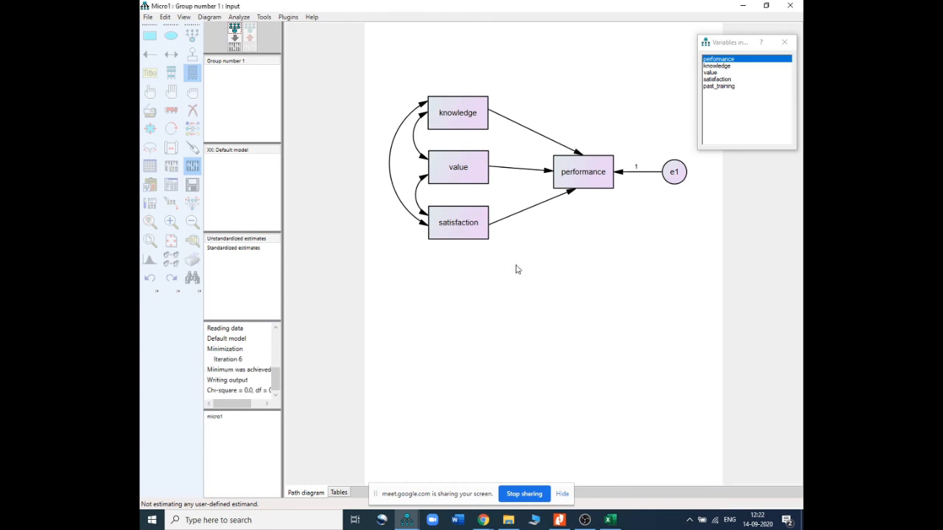
click(250, 37)
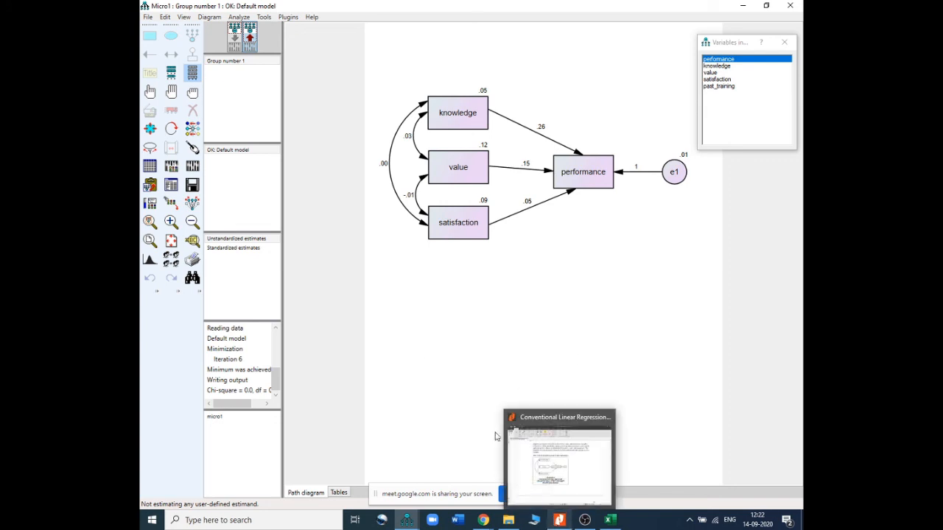
Switch the output diagram between unstandardized and standardized estimates, ending on unstandardized
click(259, 239)
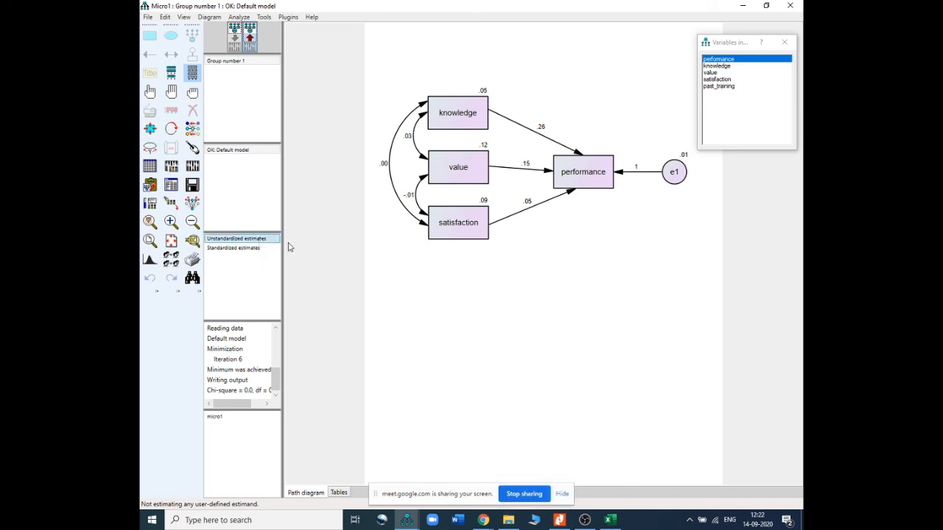
click(252, 249)
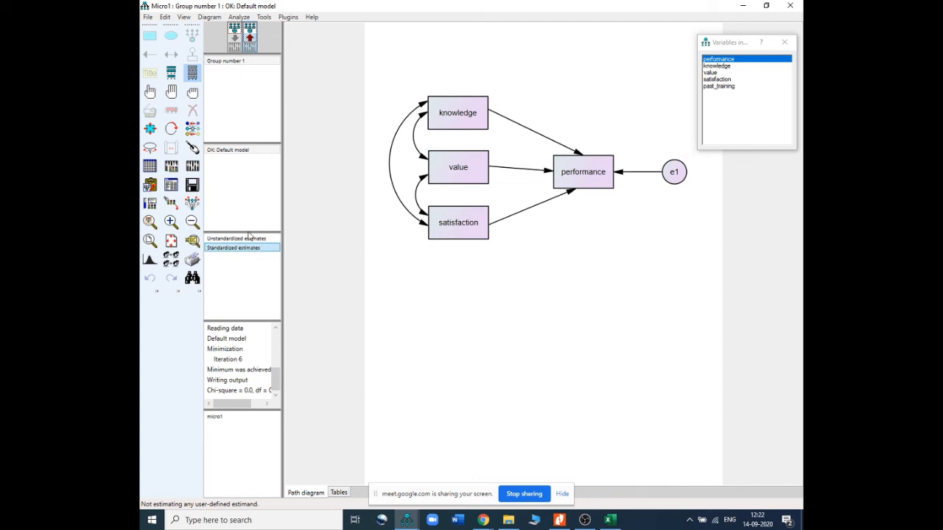
click(254, 29)
click(238, 249)
click(254, 48)
click(272, 239)
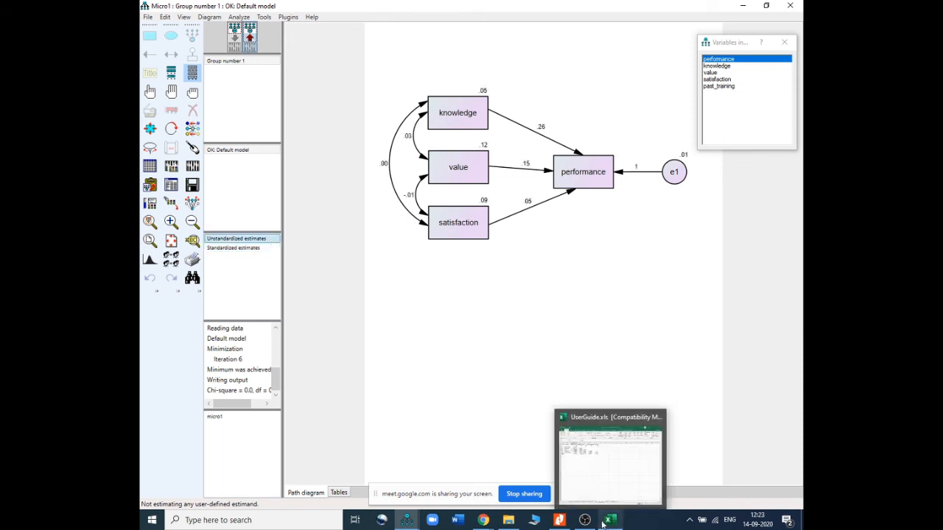
Switch to the reference PDF and read through its regression, covariance, variance and standardized estimate tables
click(559, 520)
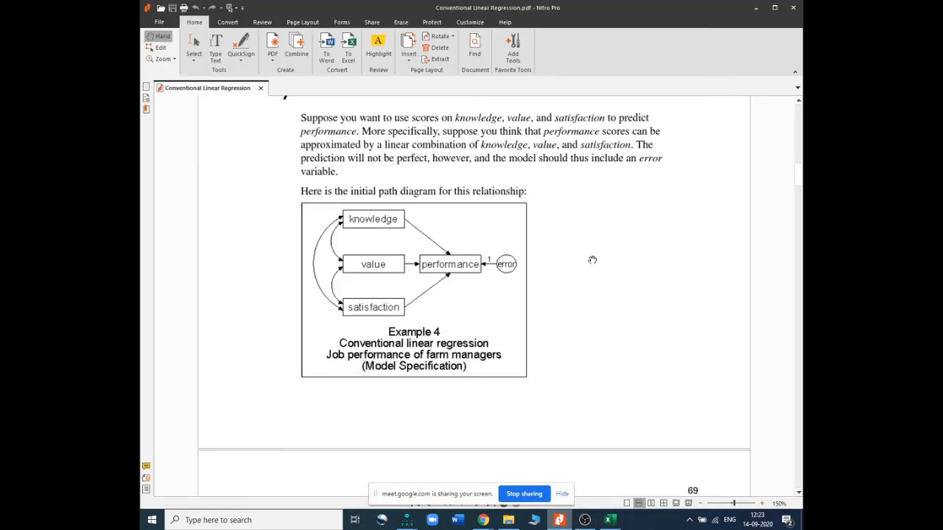
scroll(593, 260, down, 3)
scroll(633, 272, down, 8)
scroll(637, 270, down, 10)
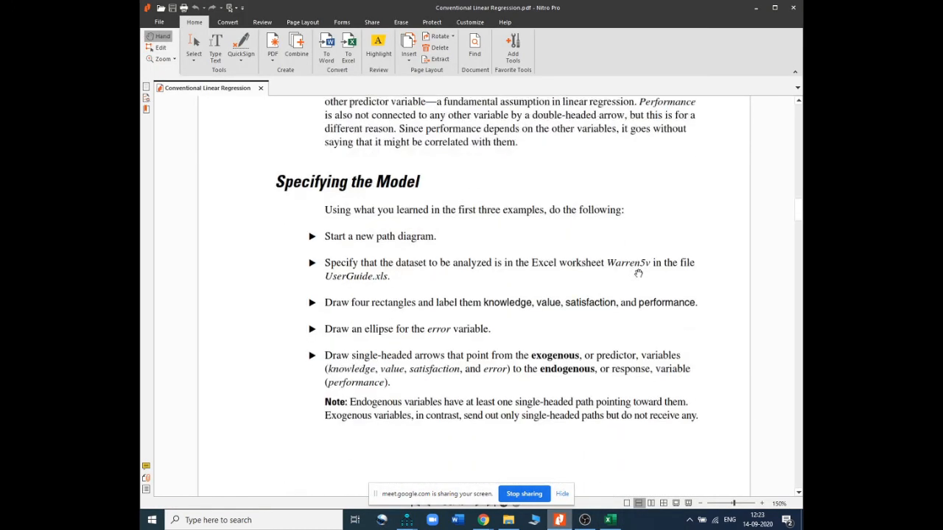
scroll(637, 286, down, 8)
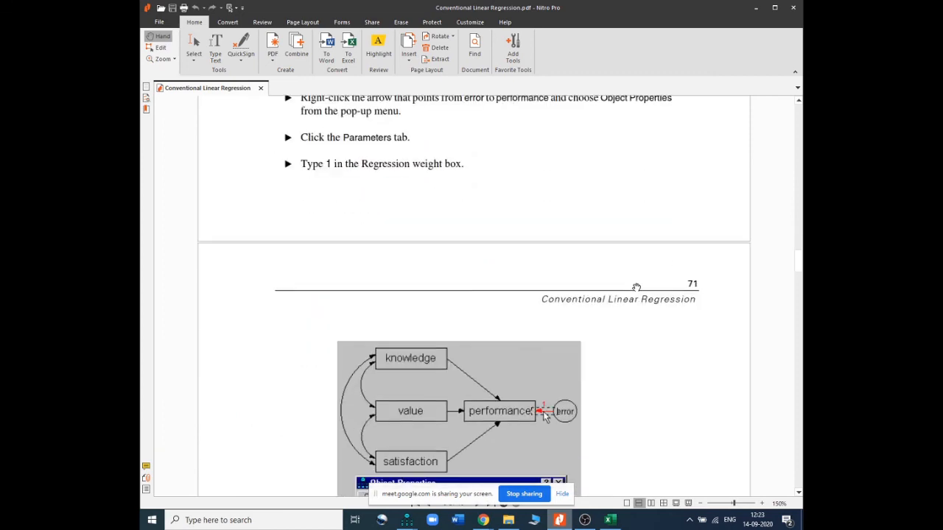
scroll(636, 287, down, 5)
scroll(632, 291, down, 12)
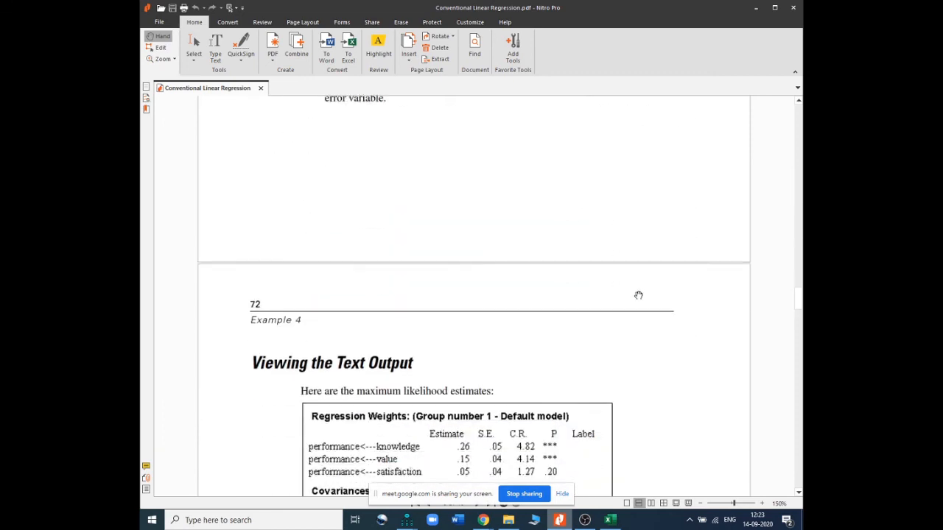
scroll(638, 296, down, 6)
scroll(637, 297, up, 3)
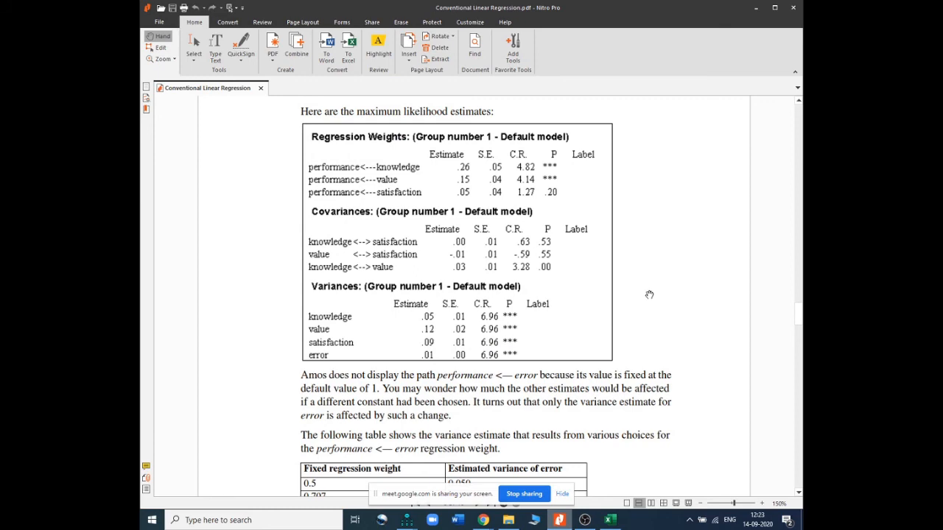
scroll(649, 295, down, 8)
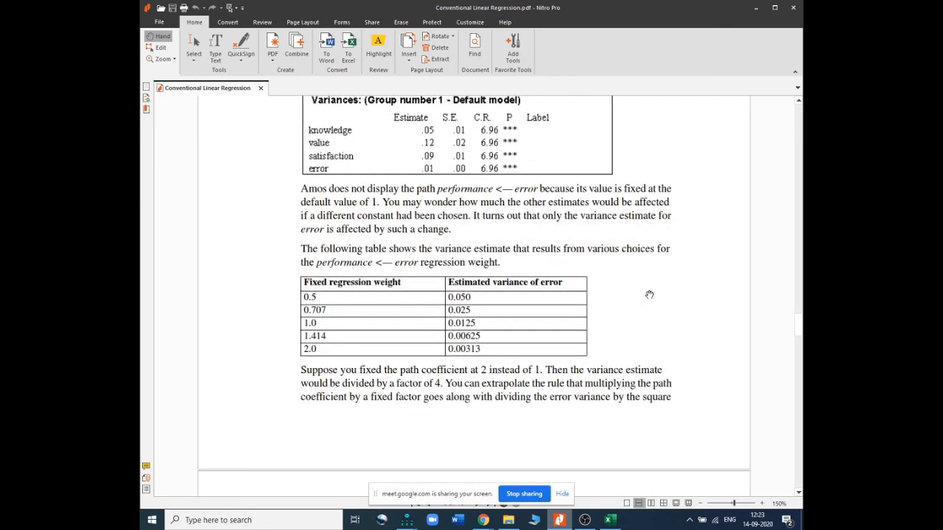
scroll(649, 295, down, 12)
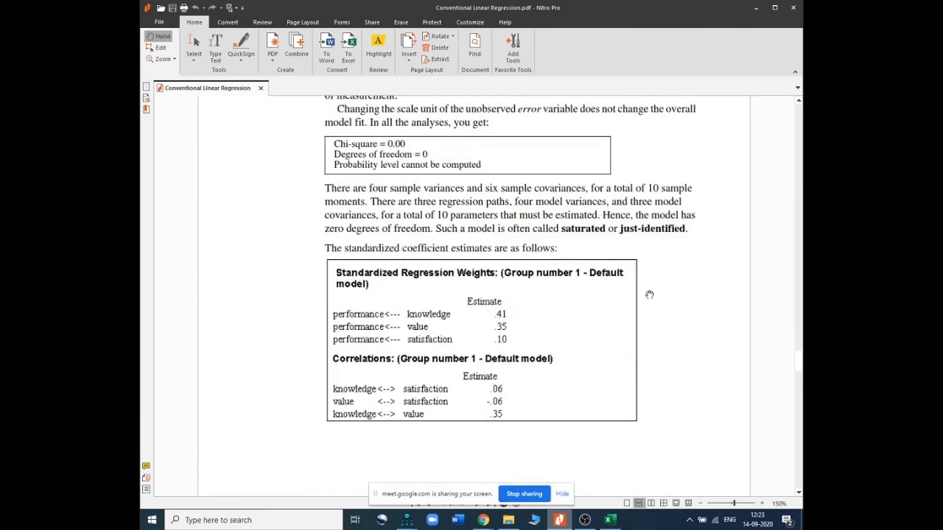
scroll(649, 294, down, 3)
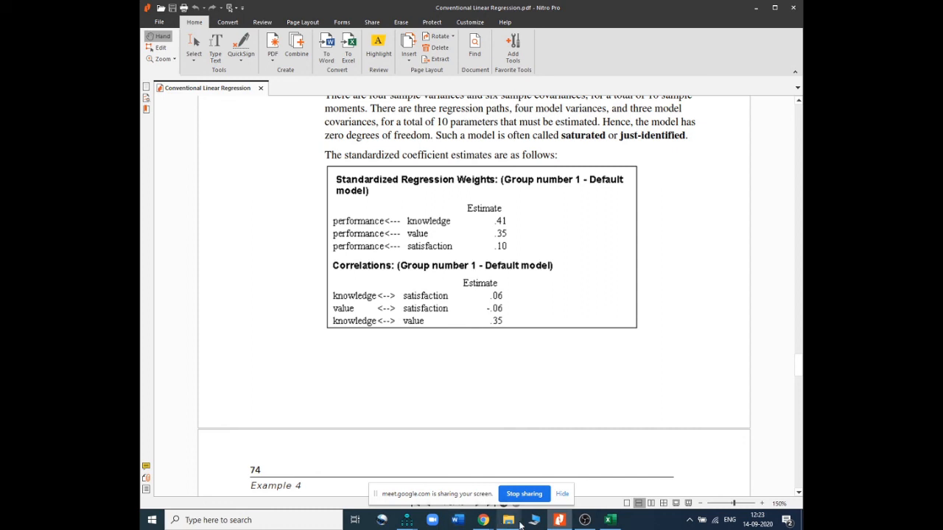
Return to the model window, then minimize it and the PDF viewer to show the desktop
mouse_move(407, 520)
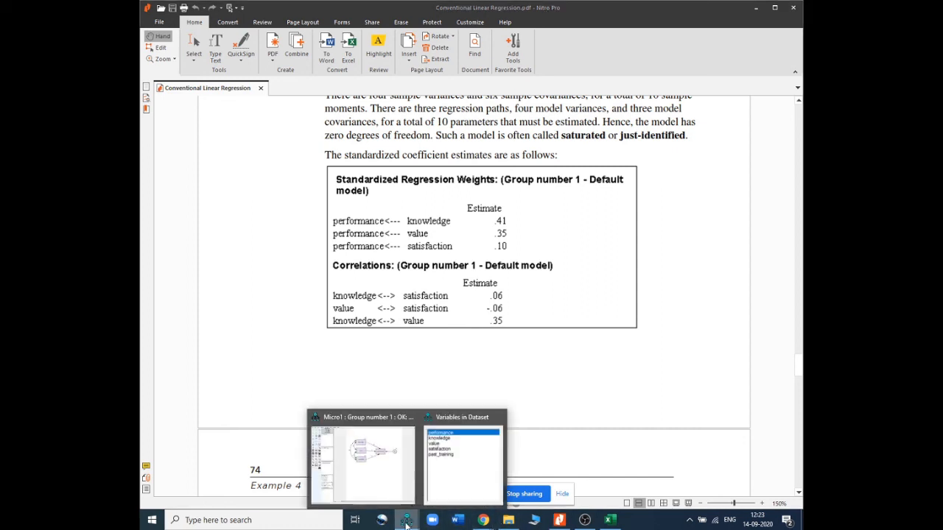
click(384, 476)
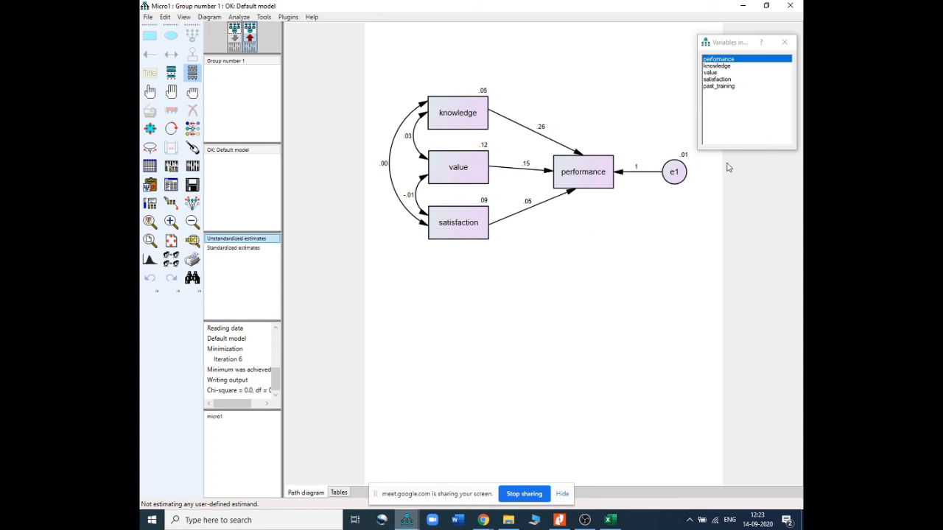
click(745, 8)
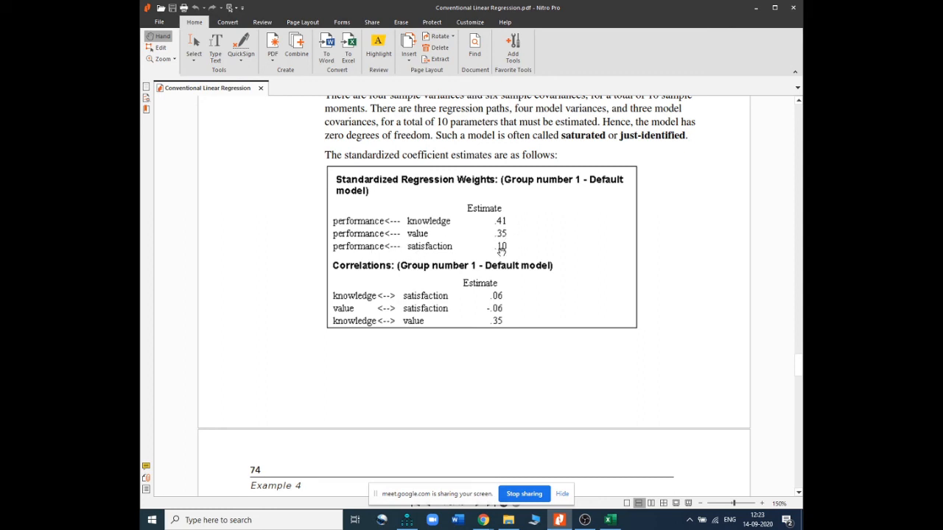
click(755, 9)
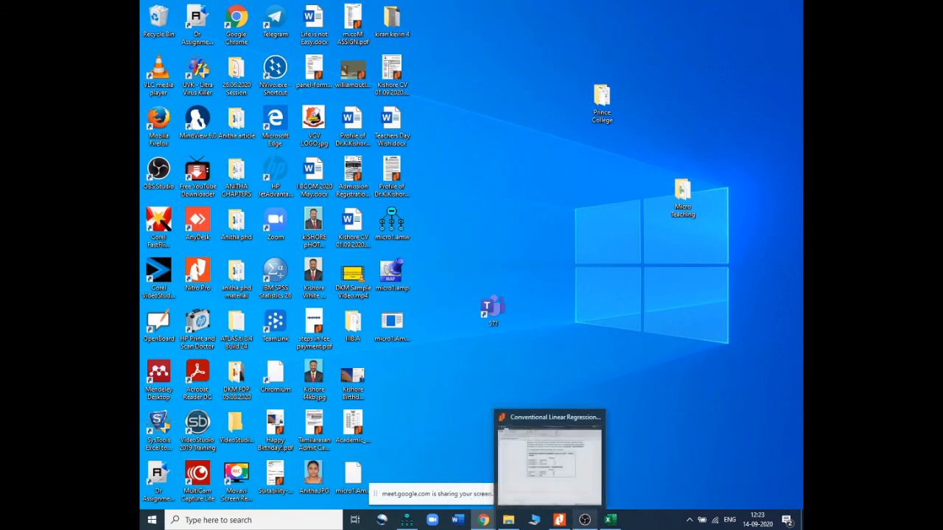
mouse_move(592, 522)
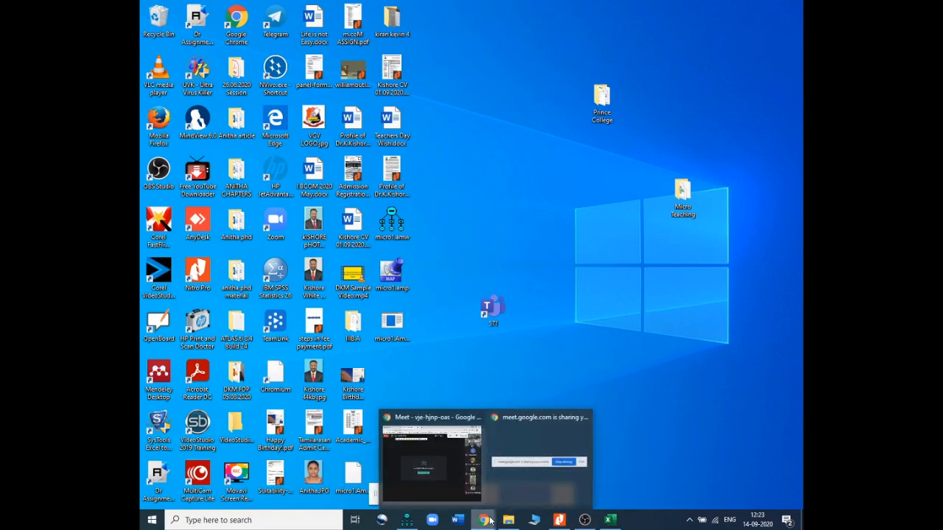